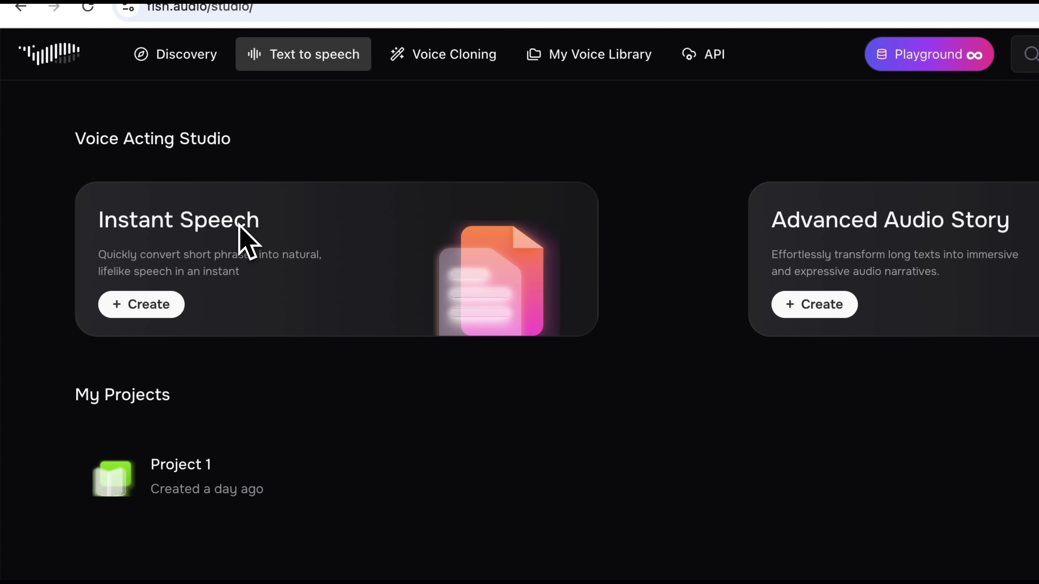
Start a new Instant Speech project and set the voice model version to S1 (Beta)
{"action": "left_click", "coordinate": [160, 316]}
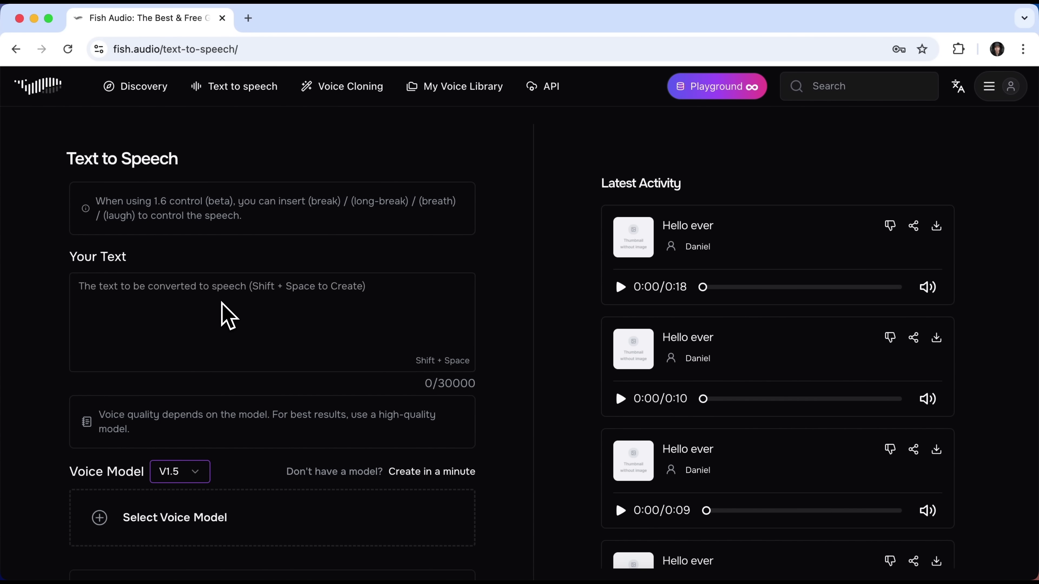
{"action": "scroll", "coordinate": [227, 315], "scroll_direction": "down", "scroll_amount": 3}
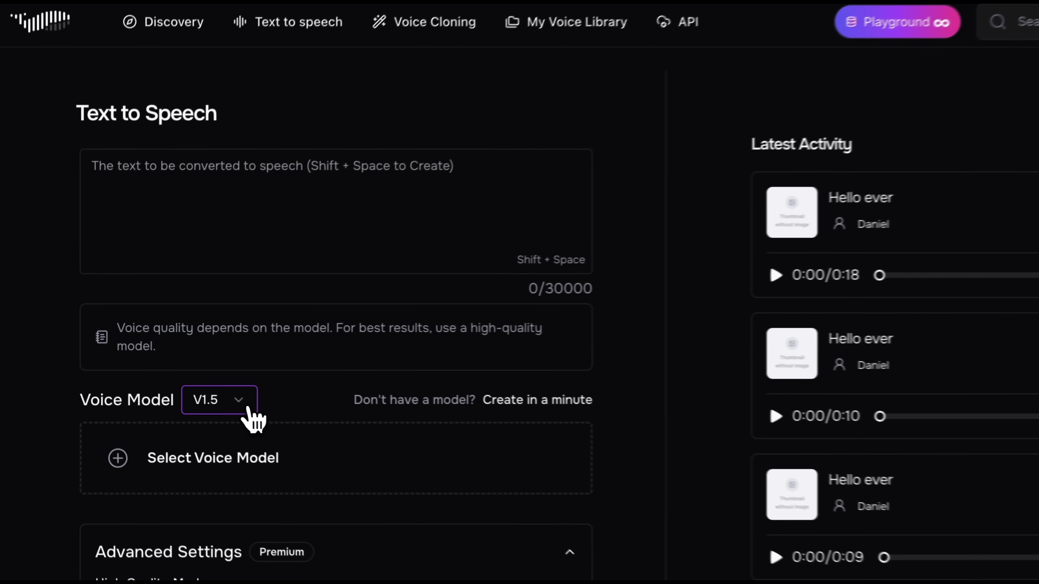
{"action": "left_click", "coordinate": [249, 407]}
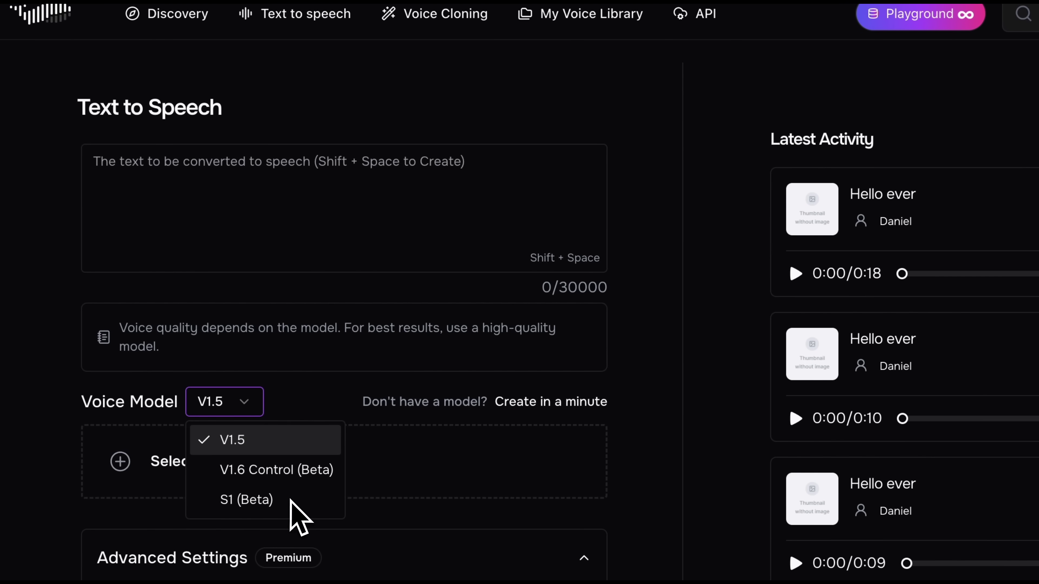
{"action": "left_click", "coordinate": [292, 503]}
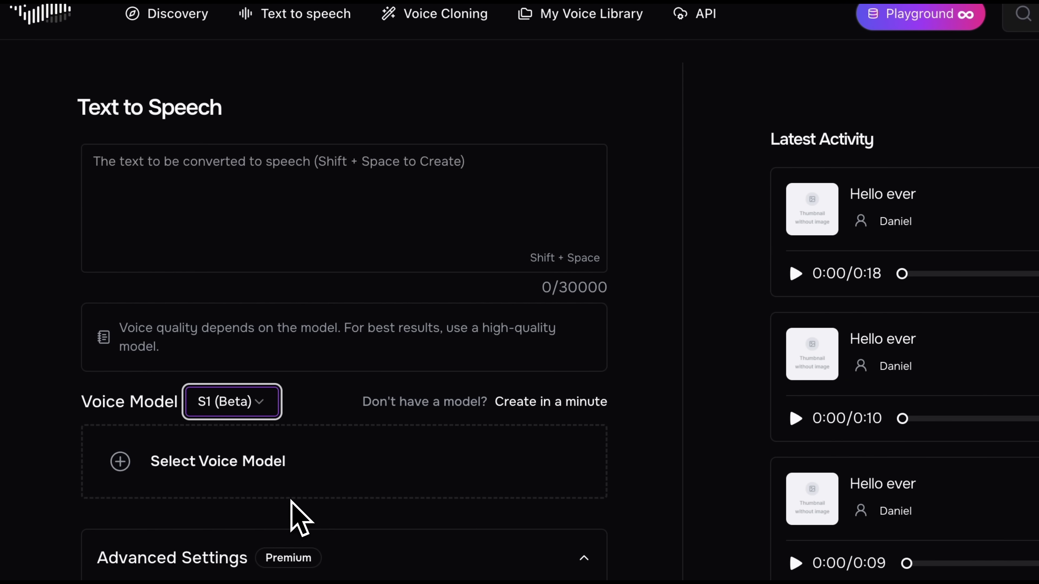
Browse the recommended English voices, and use the English voice listed first among the recently used ones
{"action": "left_click", "coordinate": [117, 475]}
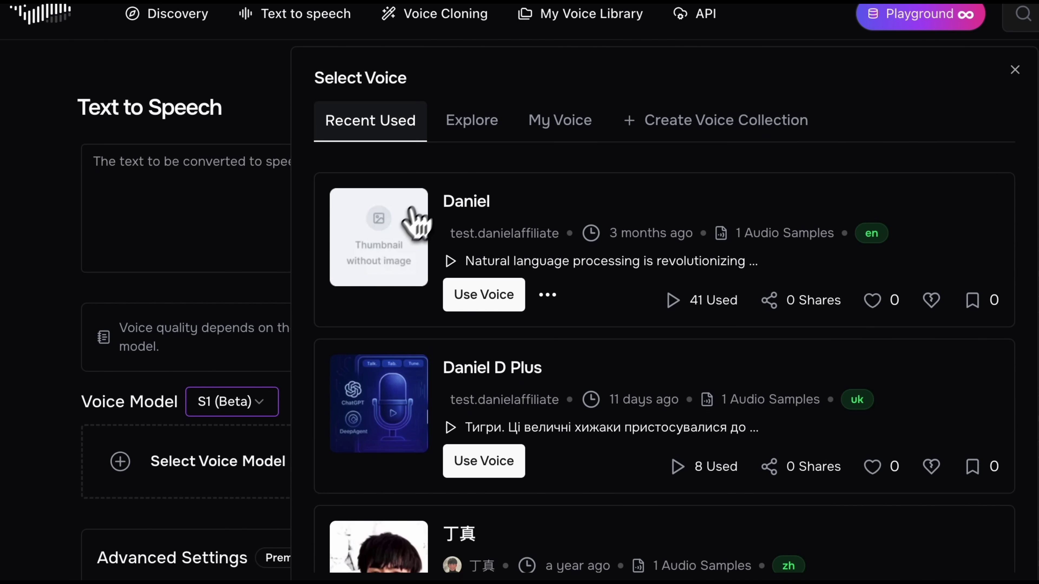
{"action": "left_click", "coordinate": [466, 130]}
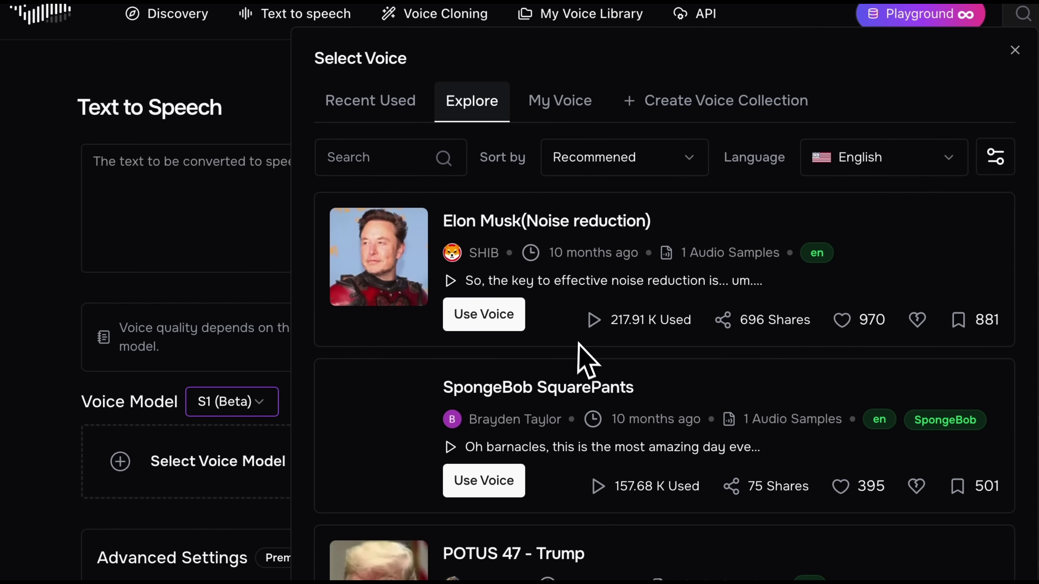
{"action": "scroll", "coordinate": [581, 360], "scroll_direction": "down", "scroll_amount": 10}
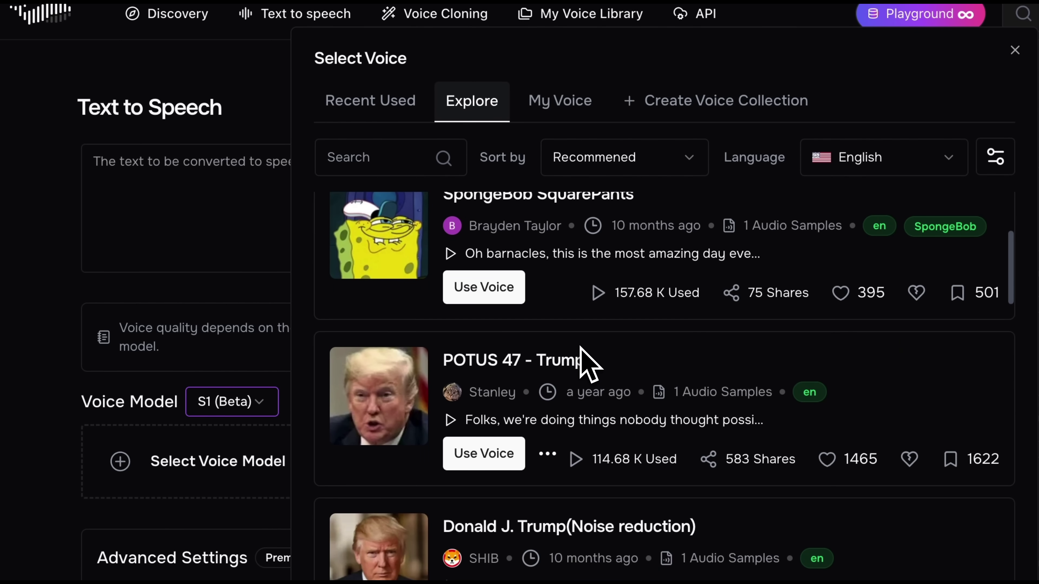
{"action": "scroll", "coordinate": [580, 360], "scroll_direction": "down", "scroll_amount": 5}
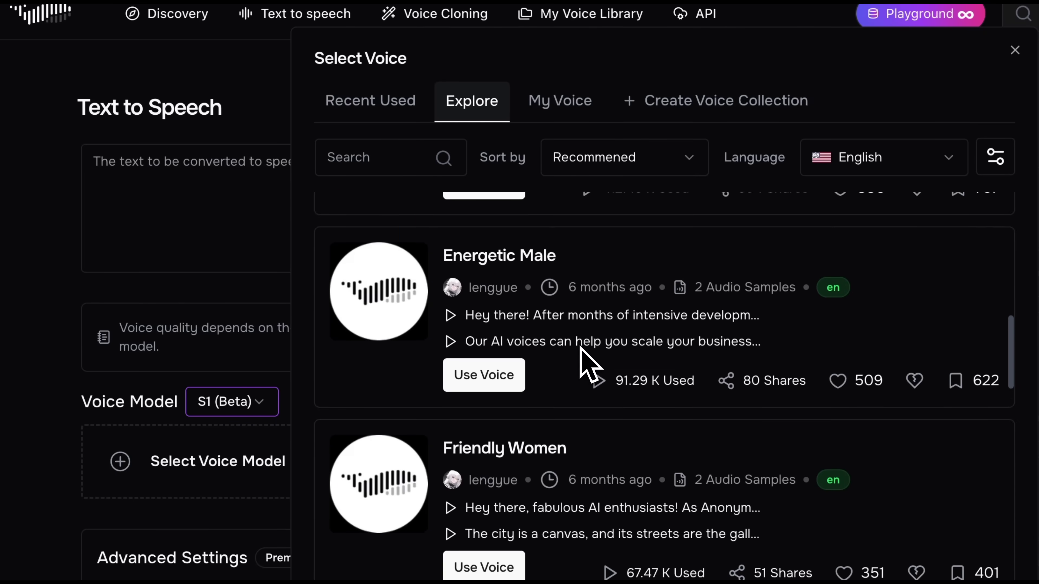
{"action": "scroll", "coordinate": [581, 348], "scroll_direction": "down", "scroll_amount": 4}
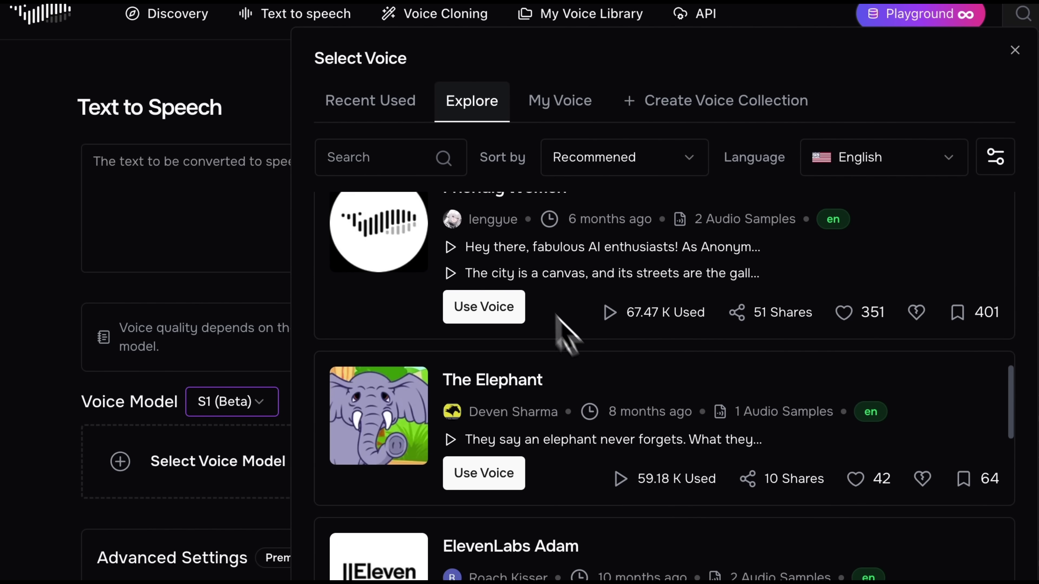
{"action": "left_click", "coordinate": [407, 119]}
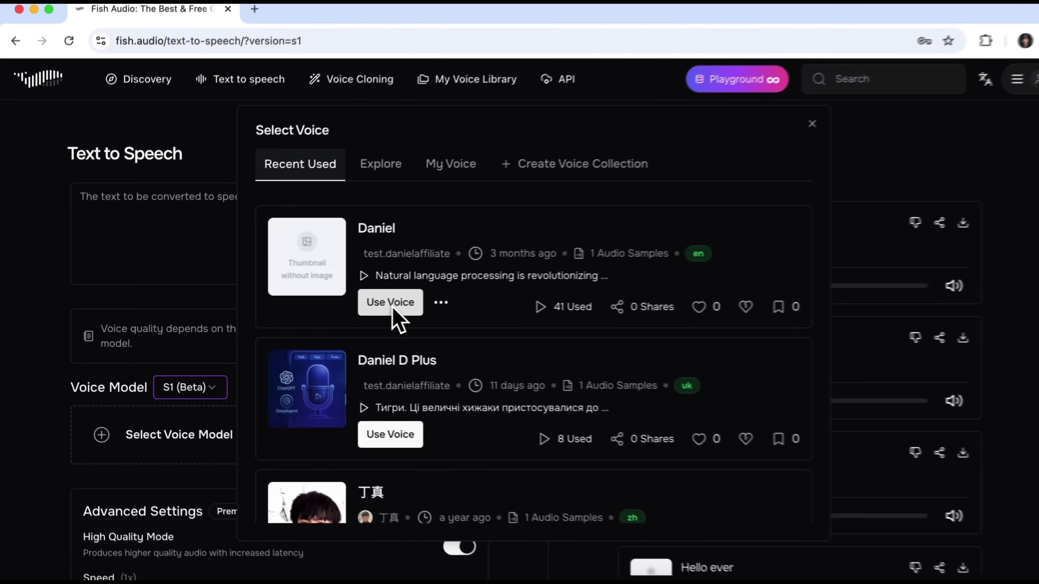
{"action": "left_click", "coordinate": [485, 298]}
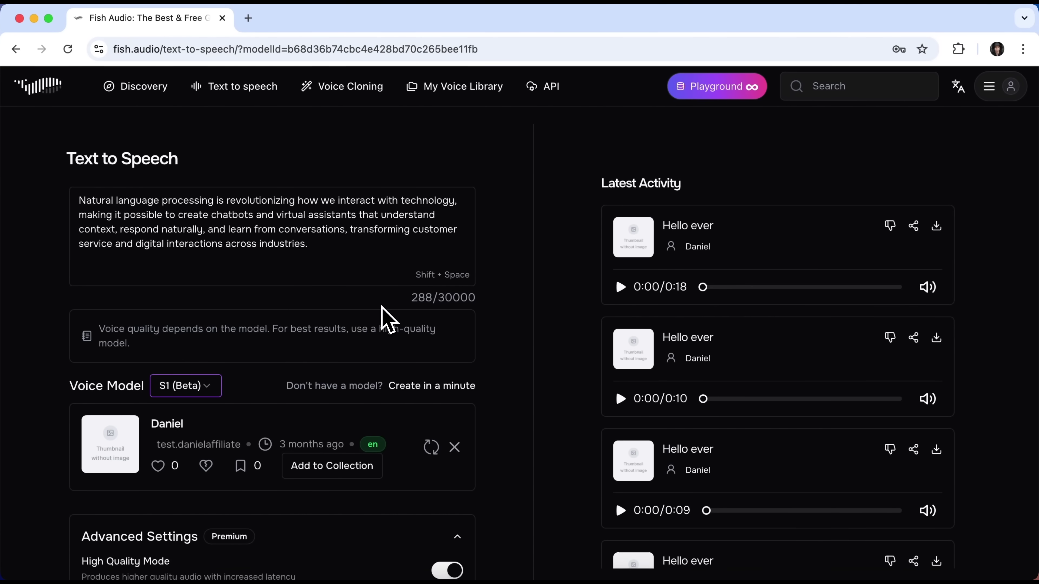
Replace the sample text with the introduction script about how to break into digital marketing in 2025
{"action": "scroll", "coordinate": [383, 309], "scroll_direction": "down", "scroll_amount": 6}
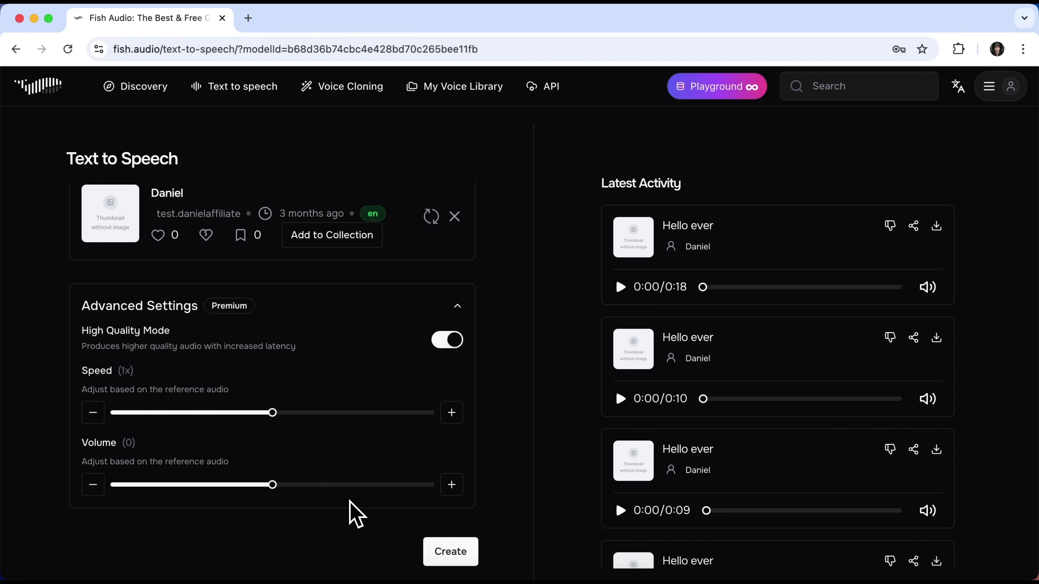
{"action": "scroll", "coordinate": [356, 513], "scroll_direction": "up", "scroll_amount": 8}
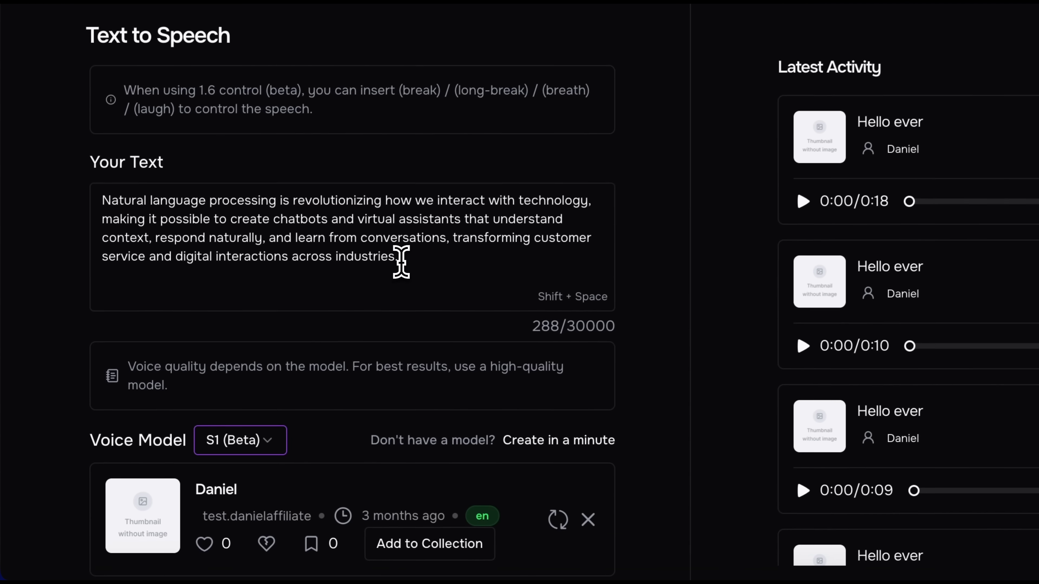
{"action": "left_click_drag", "start_coordinate": [308, 332], "coordinate": [131, 312]}
{"action": "left_click_drag", "start_coordinate": [171, 231], "coordinate": [92, 199]}
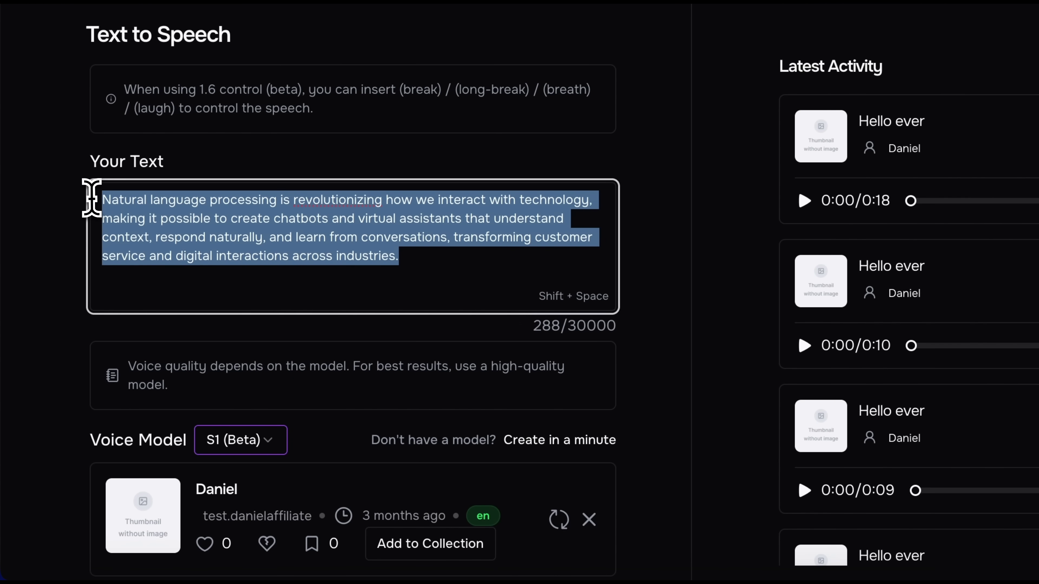
{"action": "type", "text": "My name is Daniel, and today I'm super excited to dive into how to break into digital marketing in 2025. Whether you're fresh out of college, looking for a career change, or just curious about what digital marketers actually do all day, this video is going to be your complete road map."}
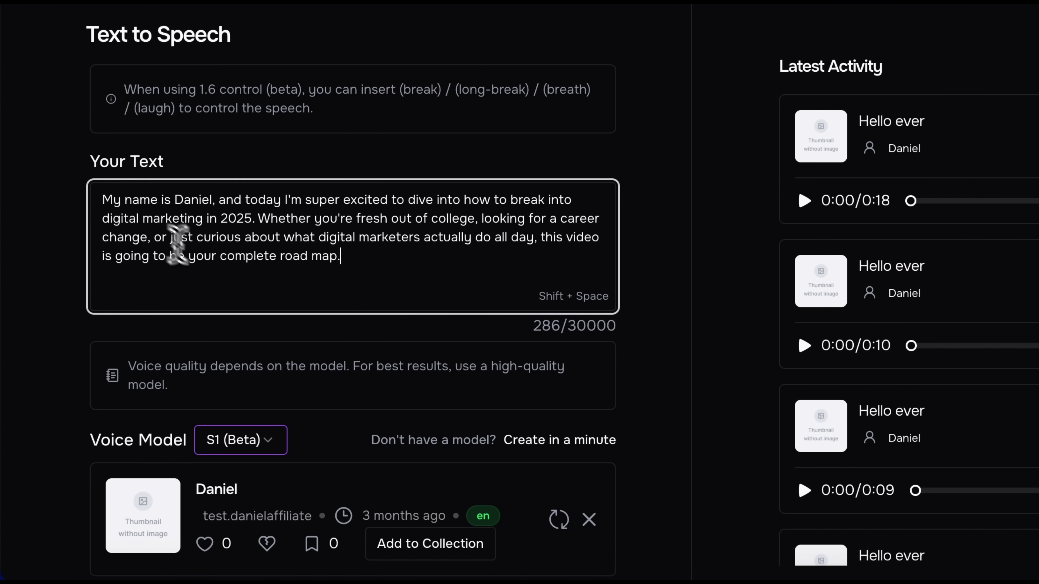
Generate speech from the digital marketing script with the chosen voice
{"action": "scroll", "coordinate": [259, 437], "scroll_direction": "down", "scroll_amount": 2}
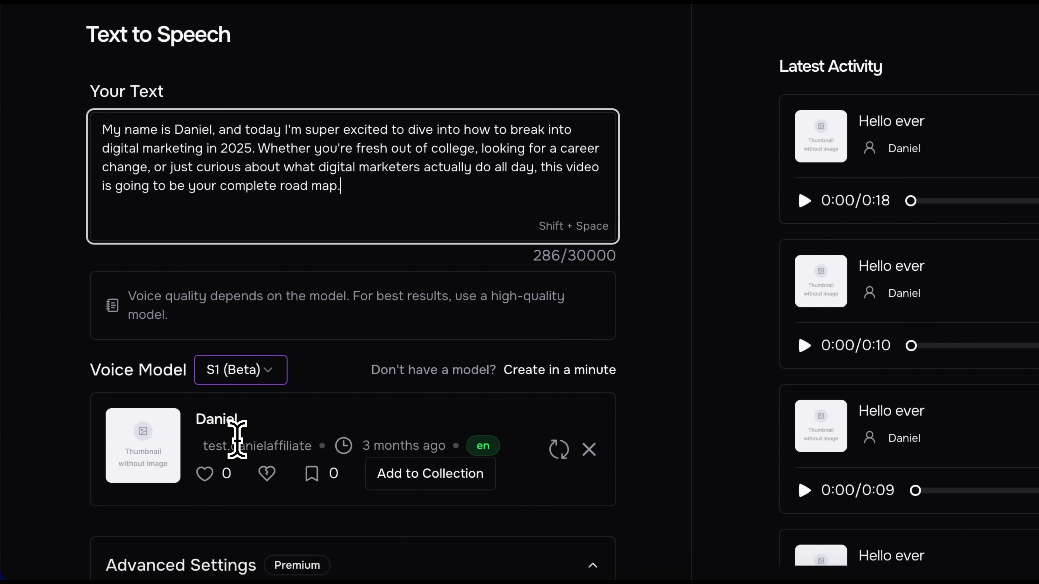
{"action": "scroll", "coordinate": [237, 439], "scroll_direction": "down", "scroll_amount": 8}
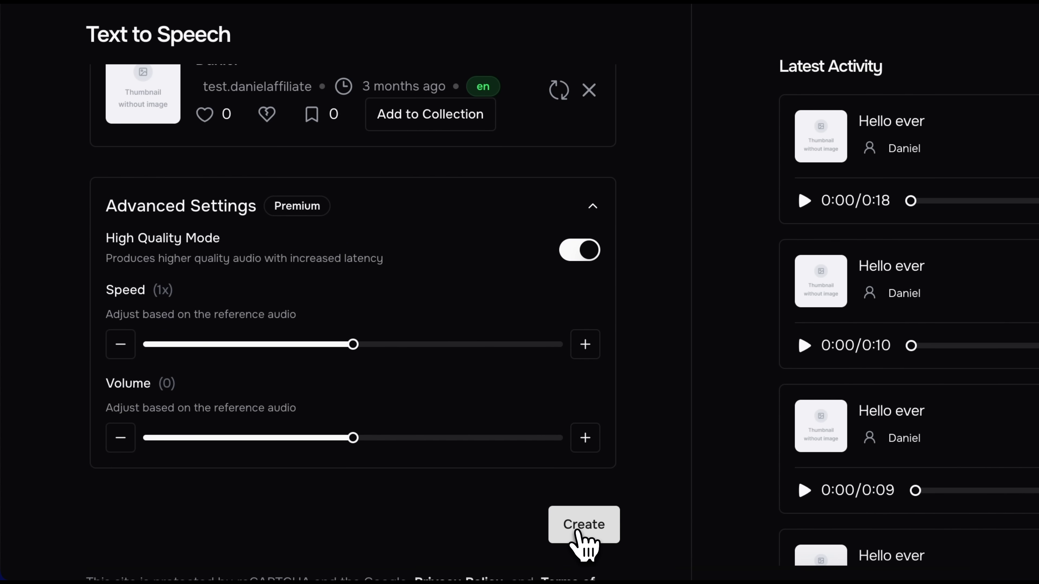
{"action": "left_click", "coordinate": [581, 541]}
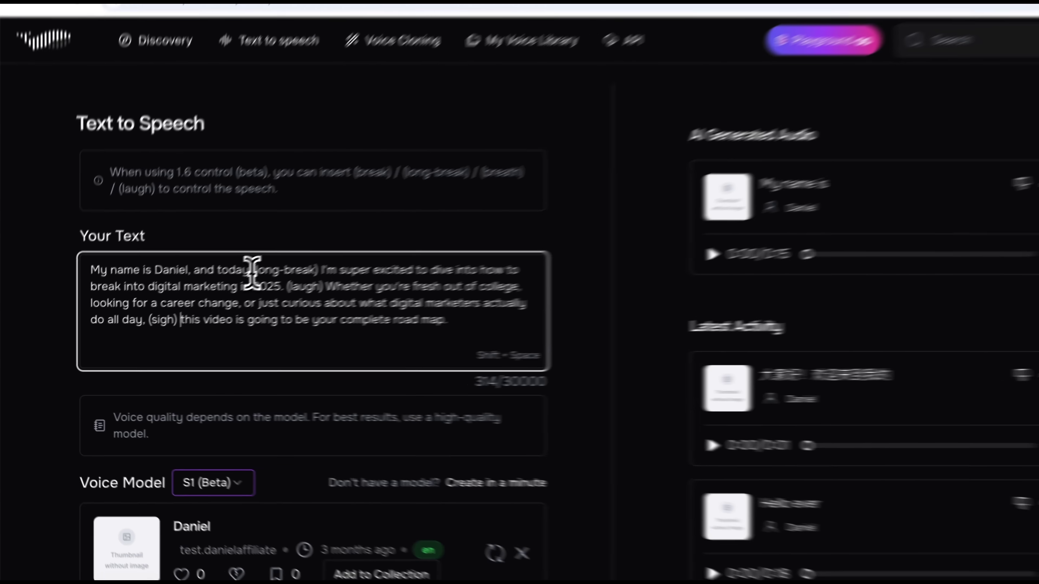
Highlight the (long-break), (laugh) and (sigh) cues in the script
{"action": "left_click_drag", "start_coordinate": [253, 270], "coordinate": [317, 272]}
{"action": "key", "text": "ctrl+c"}
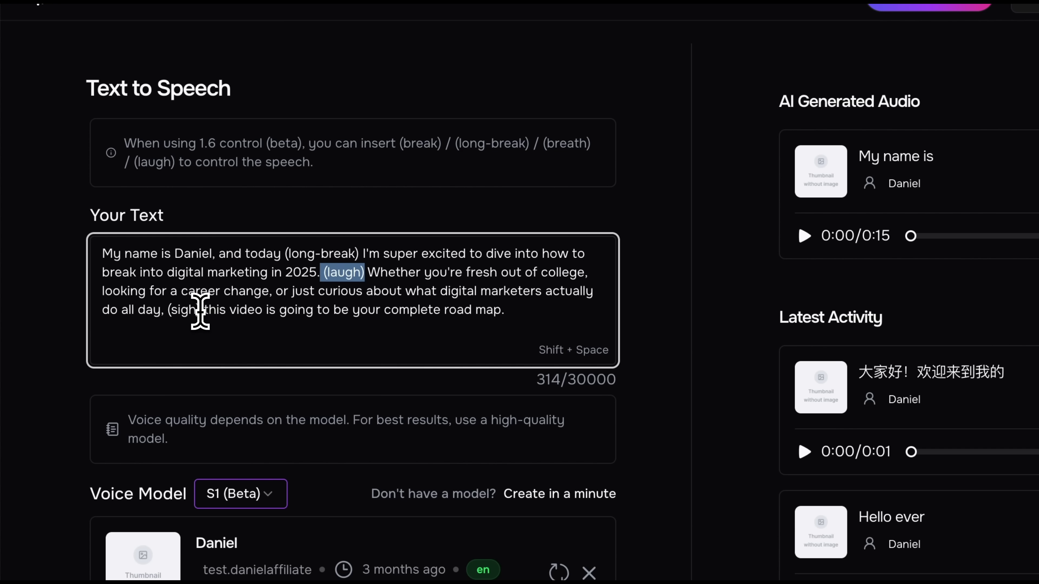
{"action": "left_click_drag", "start_coordinate": [201, 311], "coordinate": [164, 316]}
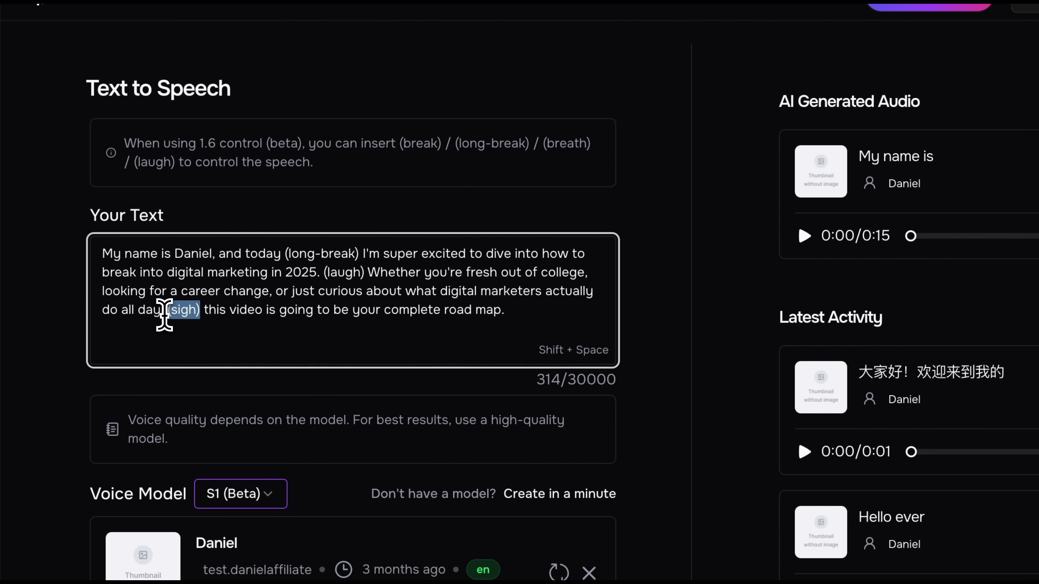
{"action": "left_click", "coordinate": [164, 316]}
Generate speech from the script containing the (long-break), (laugh) and (sigh) cues
{"action": "scroll", "coordinate": [164, 316], "scroll_direction": "down", "scroll_amount": 10}
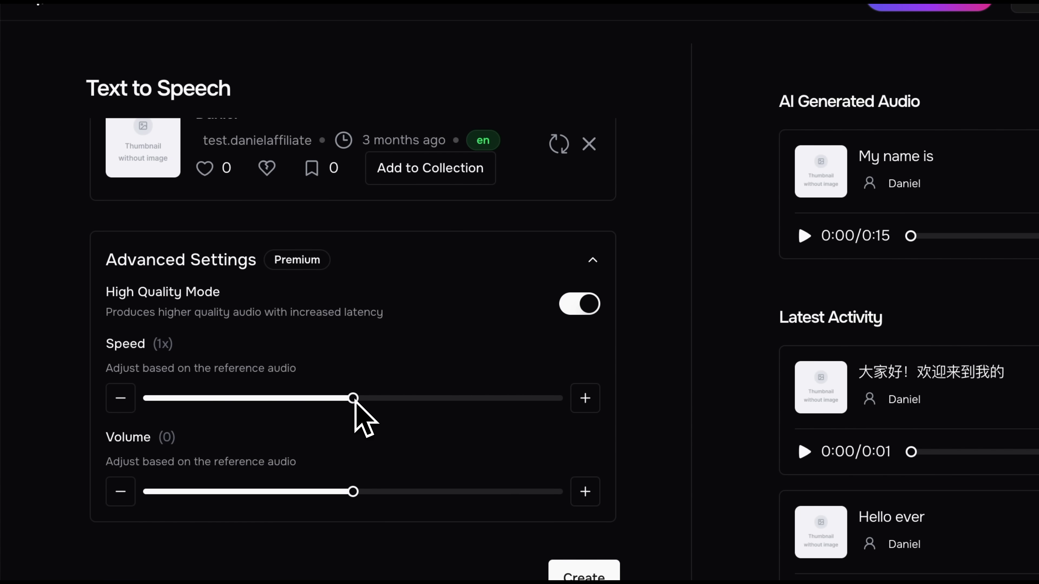
{"action": "left_click_drag", "start_coordinate": [355, 400], "coordinate": [309, 401]}
{"action": "scroll", "coordinate": [310, 401], "scroll_direction": "up", "scroll_amount": 7}
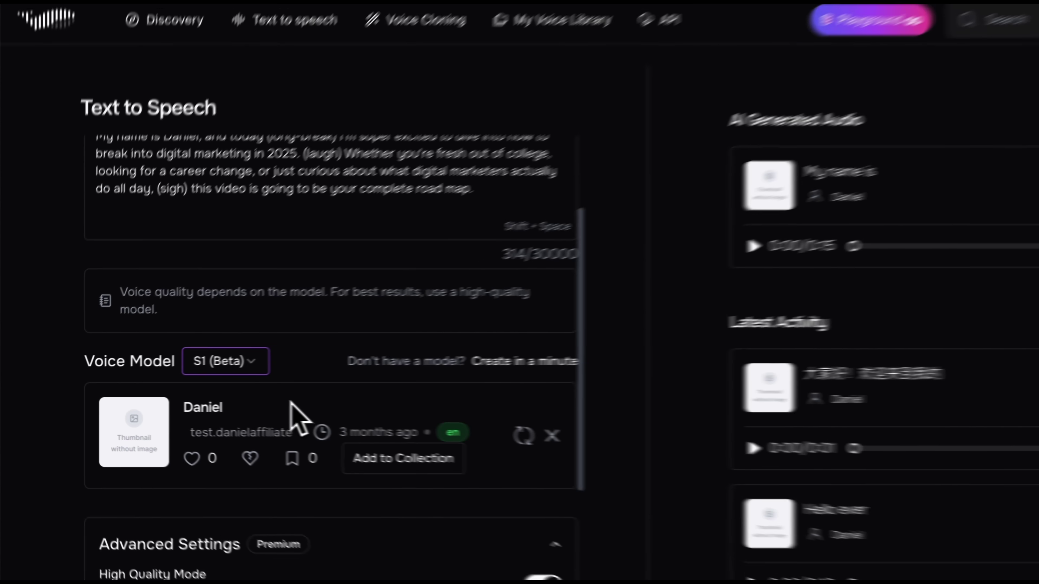
{"action": "scroll", "coordinate": [291, 418], "scroll_direction": "up", "scroll_amount": 3}
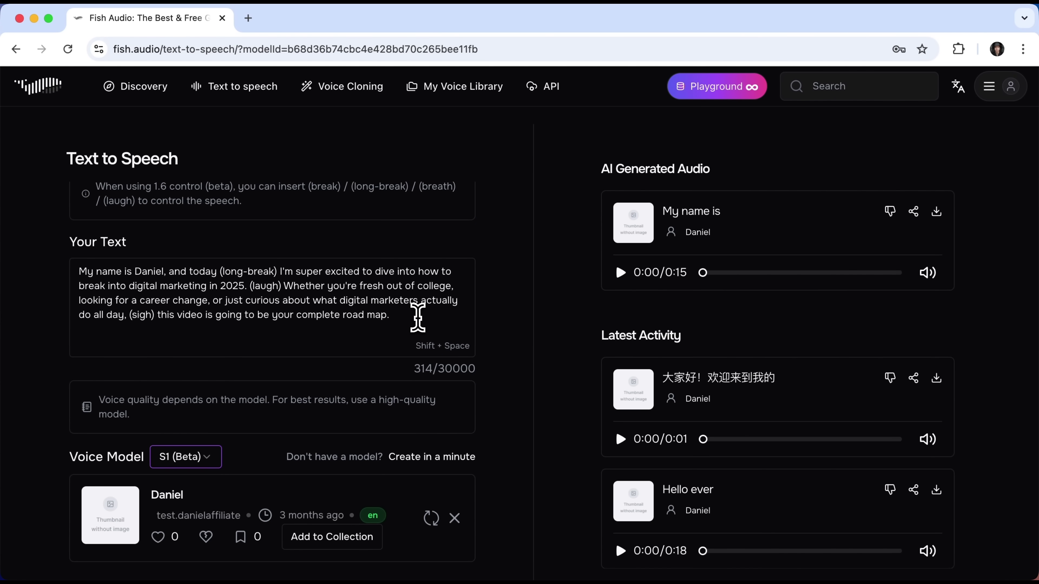
{"action": "left_click", "coordinate": [417, 318]}
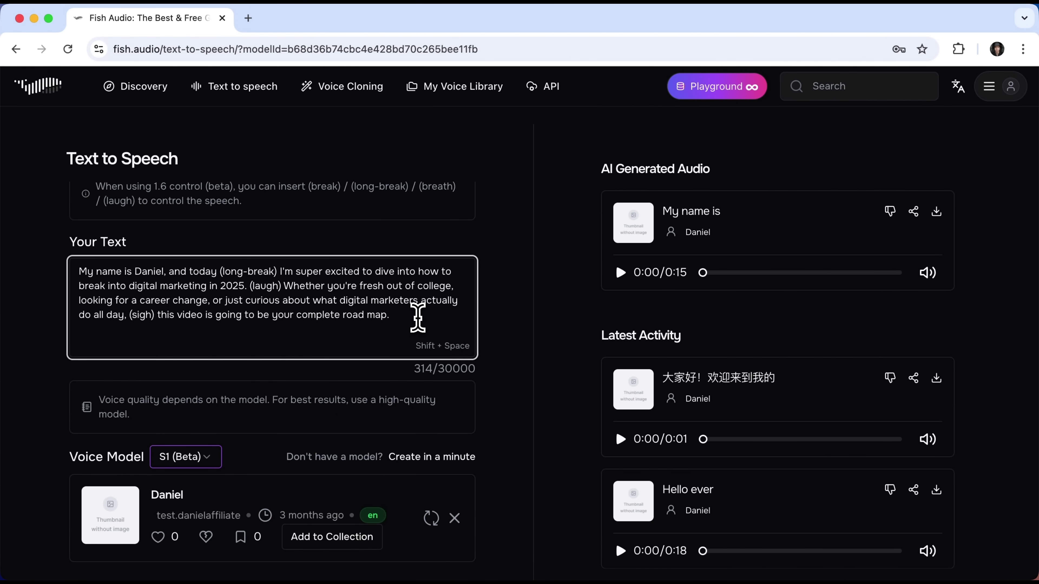
{"action": "key", "text": "shift+space"}
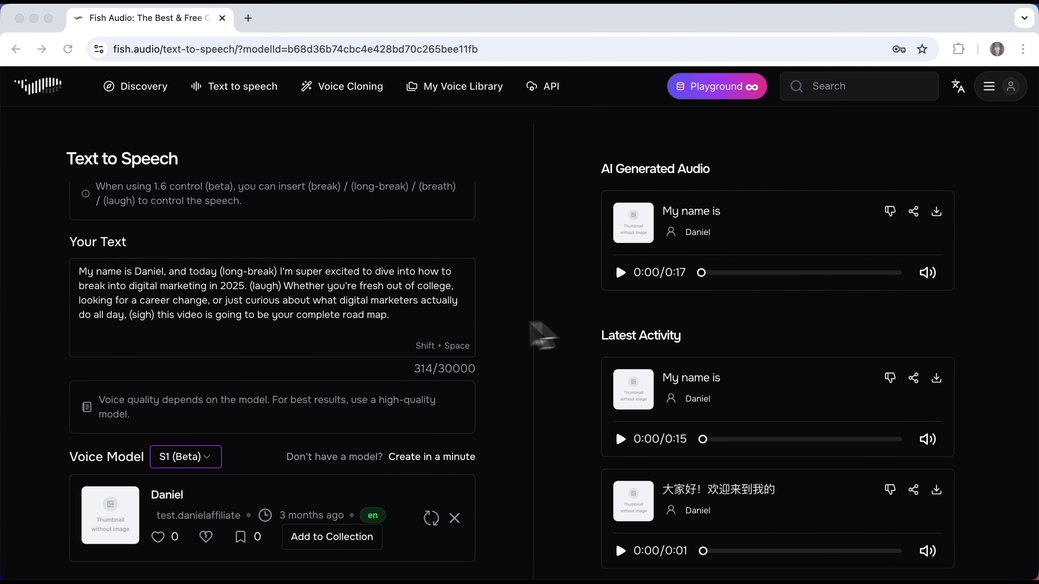
Insert three more (laugh) cues after the existing (laugh) in the script
{"action": "left_click", "coordinate": [282, 288]}
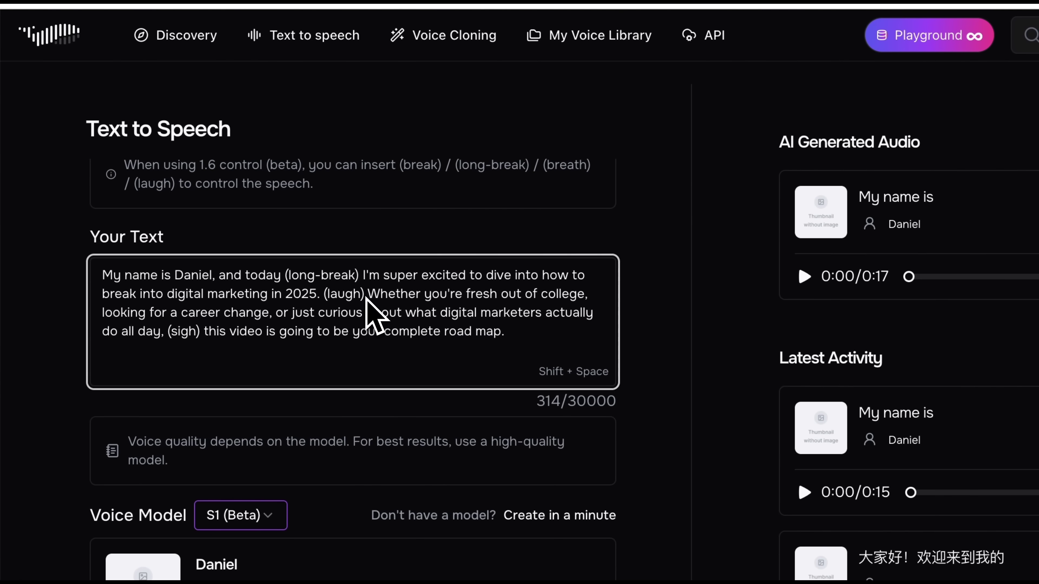
{"action": "key", "text": "ctrl+v"}
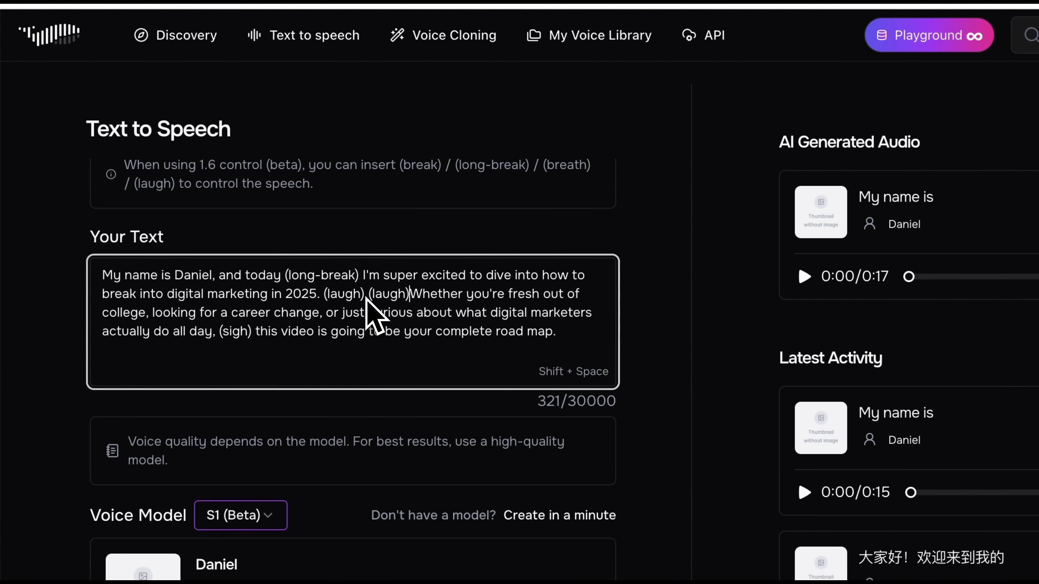
{"action": "key", "text": "ctrl+v"}
{"action": "key", "text": "ctrl+v"}
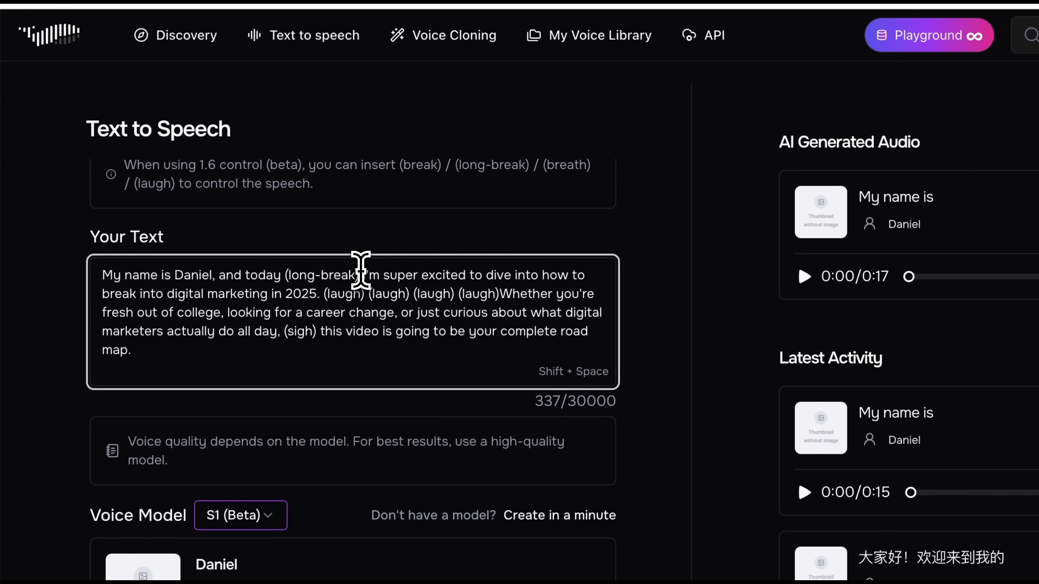
Add two more (long-break) cues after the existing one in the script and generate the speech again
{"action": "left_click_drag", "start_coordinate": [360, 270], "coordinate": [283, 285]}
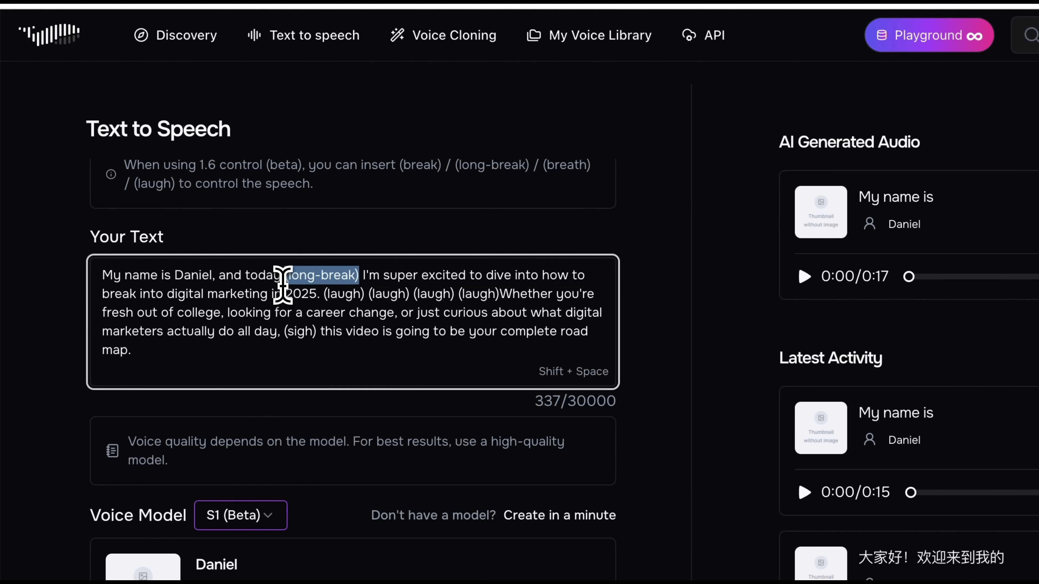
{"action": "key", "text": "ctrl+c"}
{"action": "key", "text": "Right"}
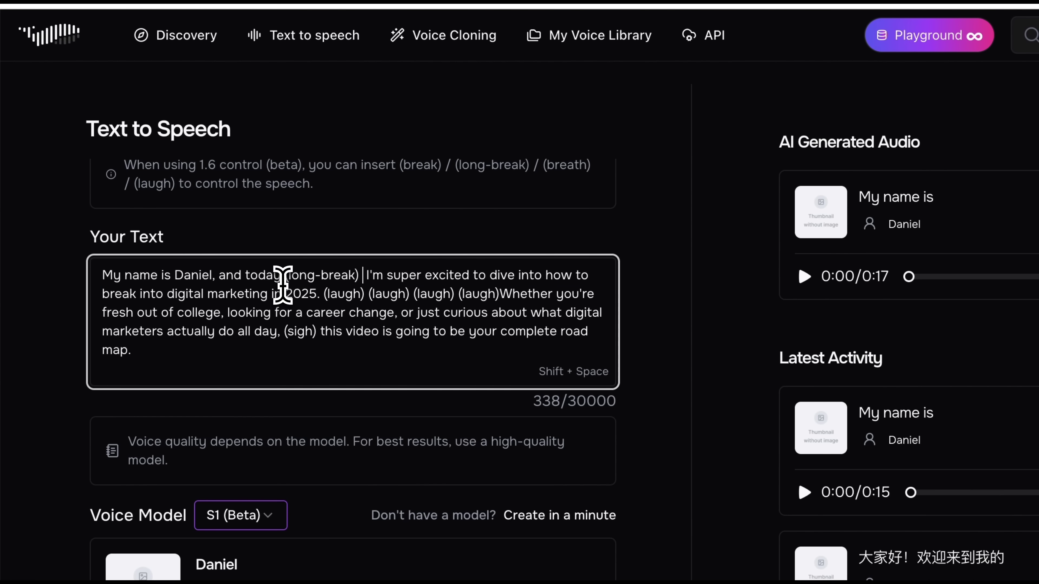
{"action": "key", "text": "ctrl+v"}
{"action": "key", "text": "ctrl+v"}
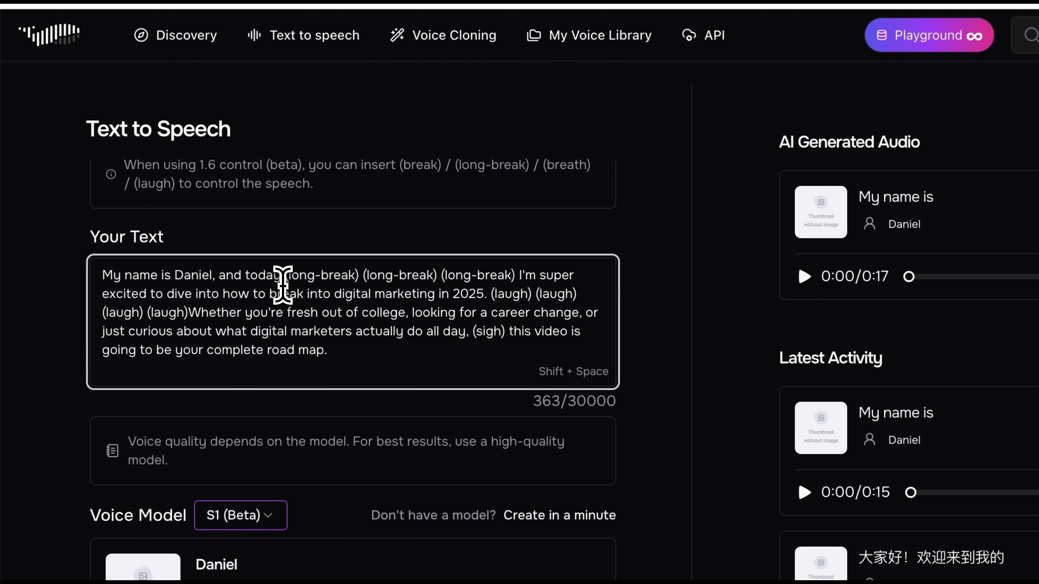
{"action": "key", "text": "shift+space"}
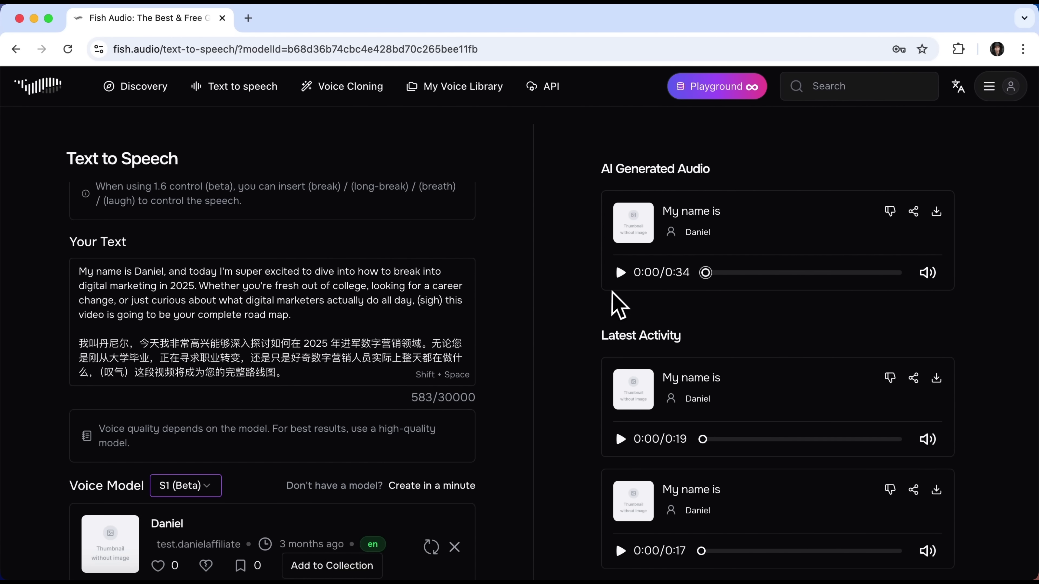
Play the audio generated from the combined English and Chinese script
{"action": "left_click", "coordinate": [621, 276]}
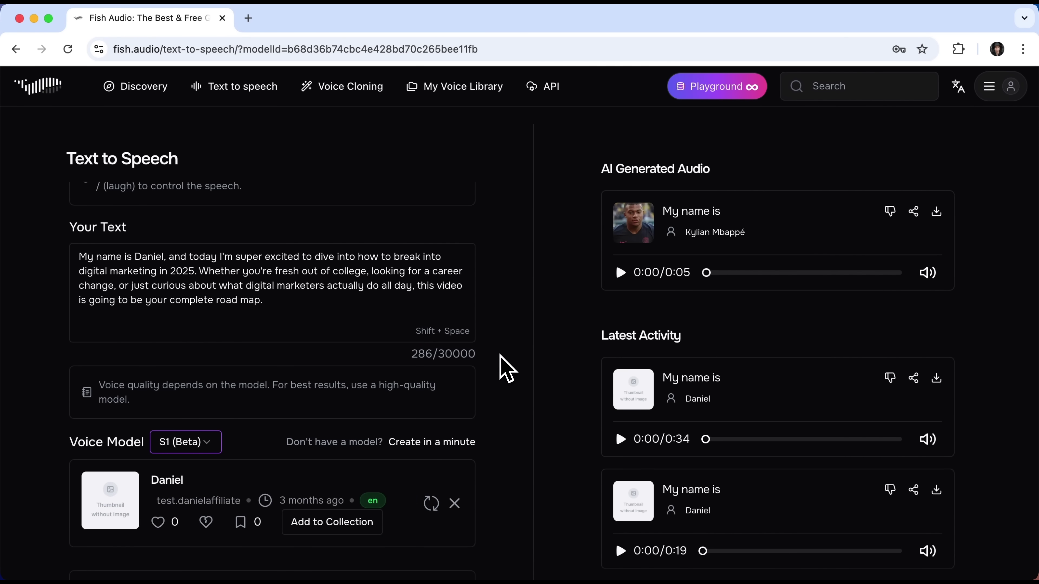
Start replacing the current voice and filter the explorable voices by the language Español
{"action": "left_click", "coordinate": [431, 505]}
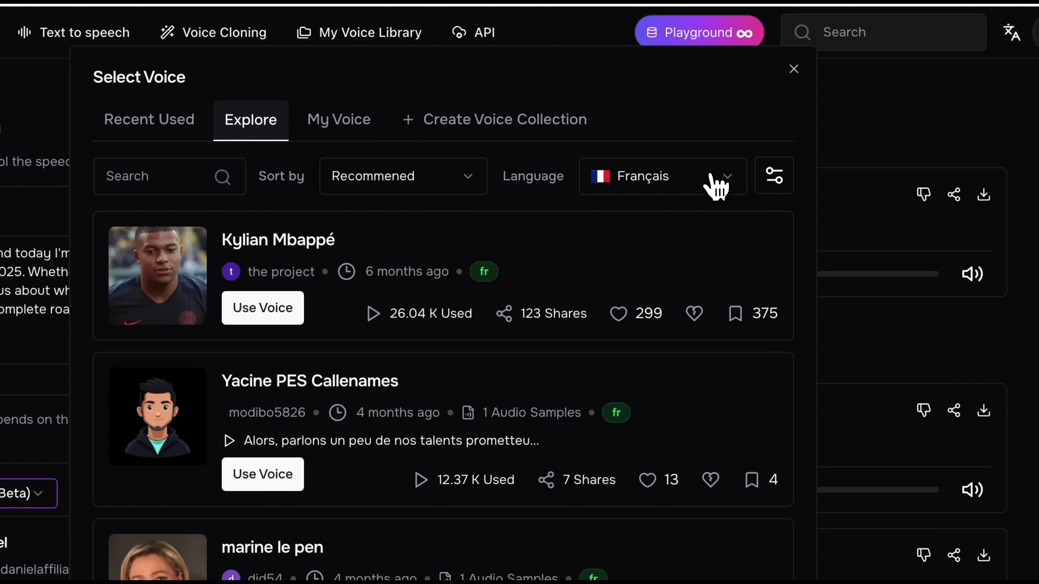
{"action": "left_click", "coordinate": [719, 190]}
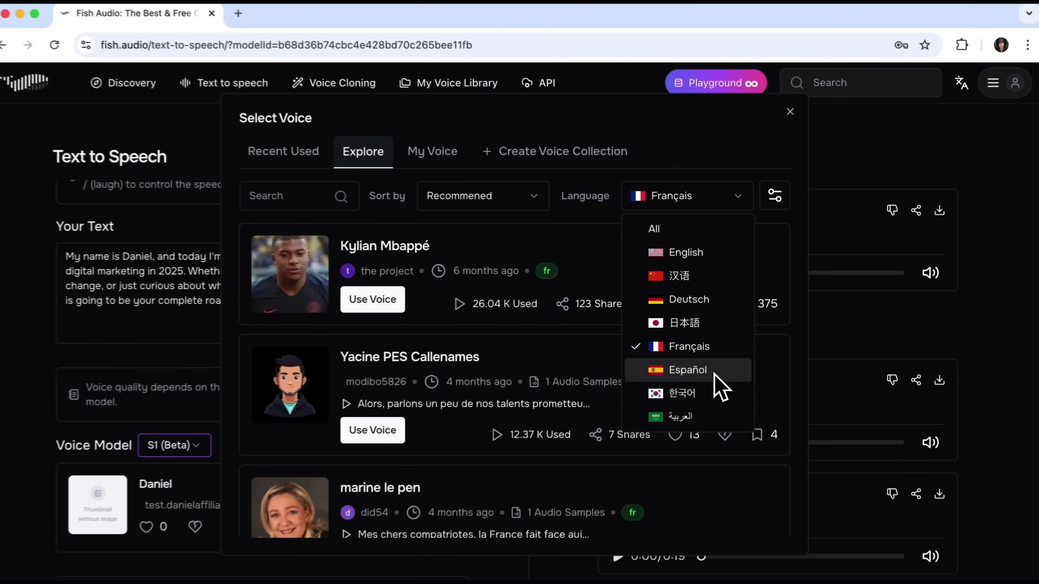
{"action": "left_click", "coordinate": [716, 374]}
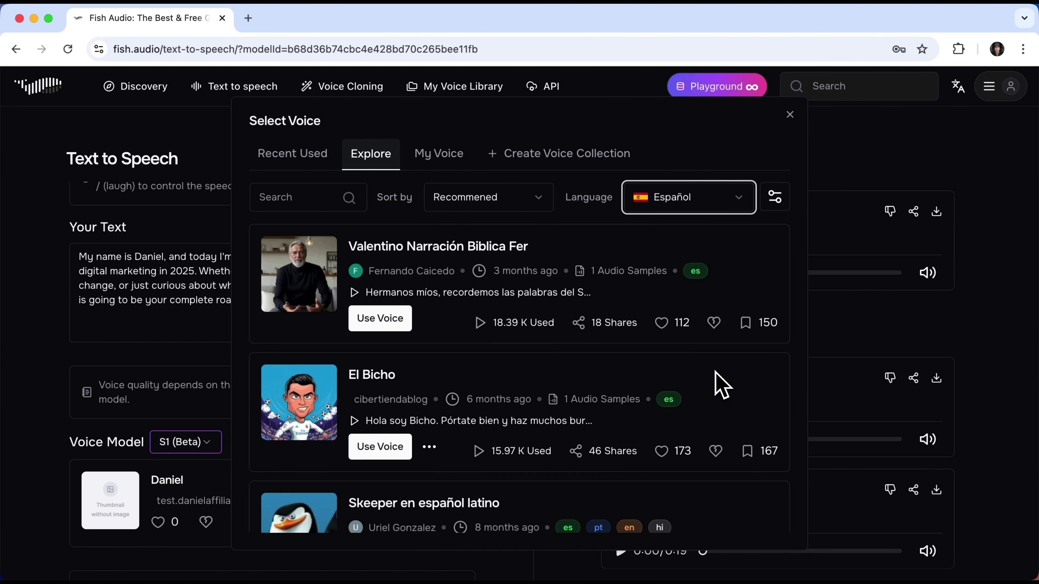
Use the Spanish Lionel Messi voice and generate speech from the existing English digital marketing script
{"action": "scroll", "coordinate": [455, 405], "scroll_direction": "down", "scroll_amount": 7}
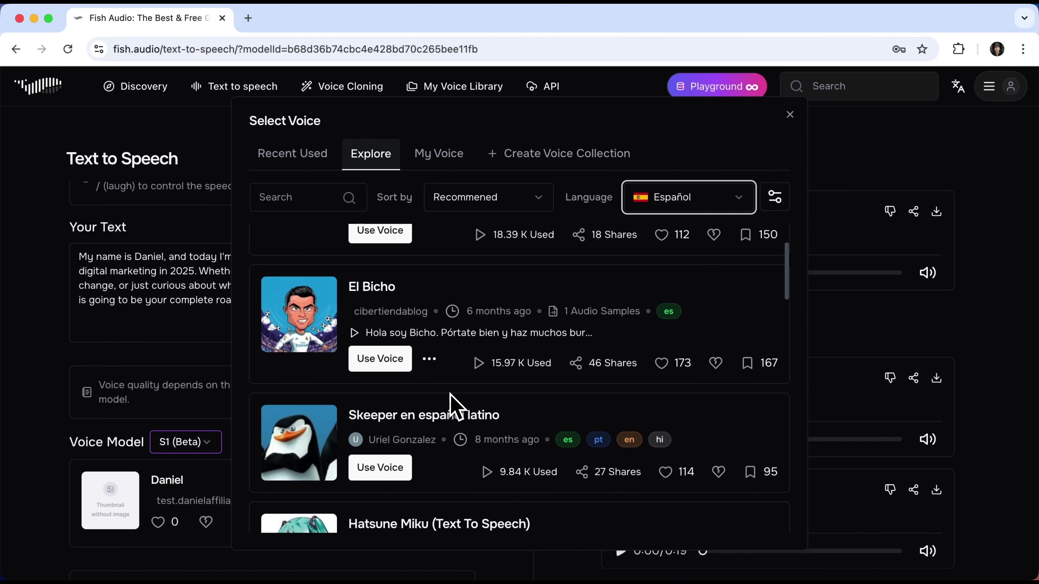
{"action": "scroll", "coordinate": [457, 407], "scroll_direction": "down", "scroll_amount": 5}
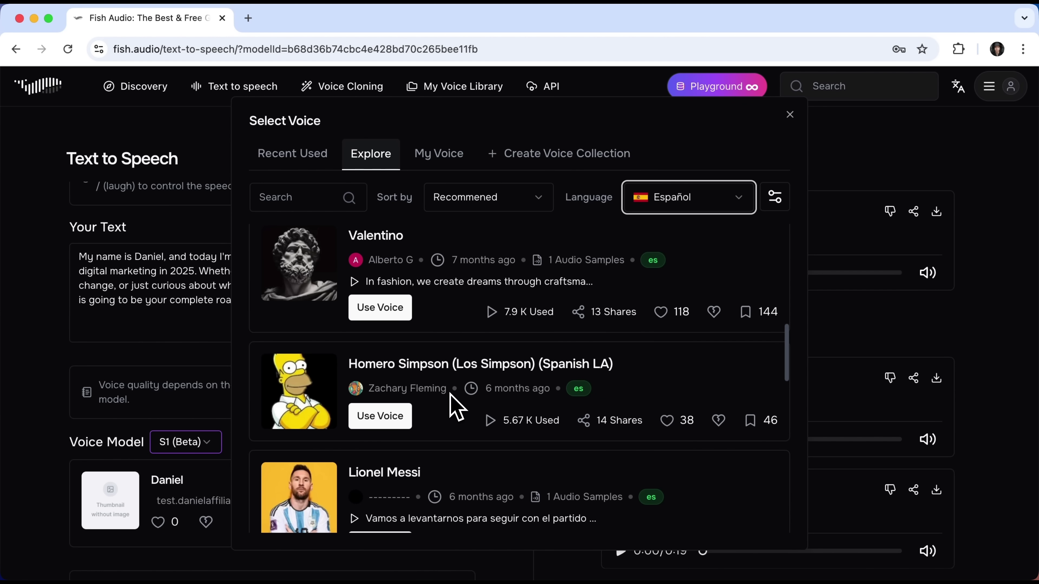
{"action": "scroll", "coordinate": [457, 407], "scroll_direction": "down", "scroll_amount": 3}
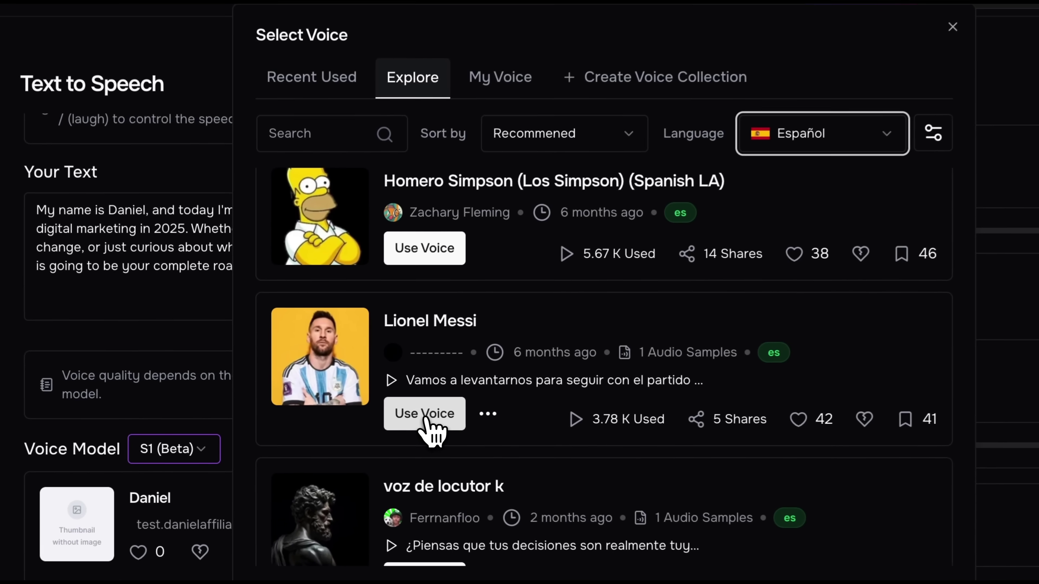
{"action": "left_click", "coordinate": [380, 415]}
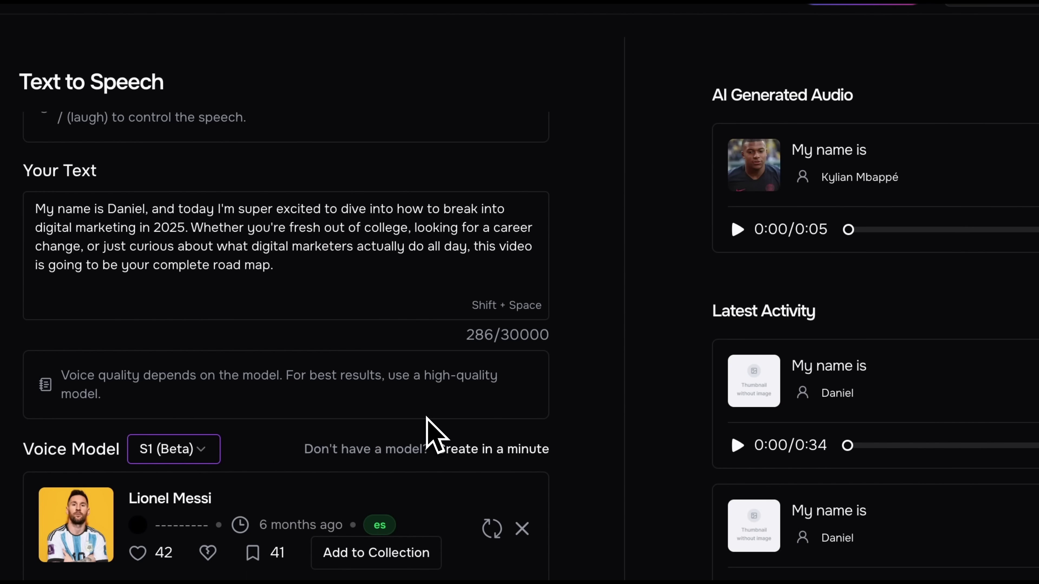
{"action": "left_click", "coordinate": [410, 258]}
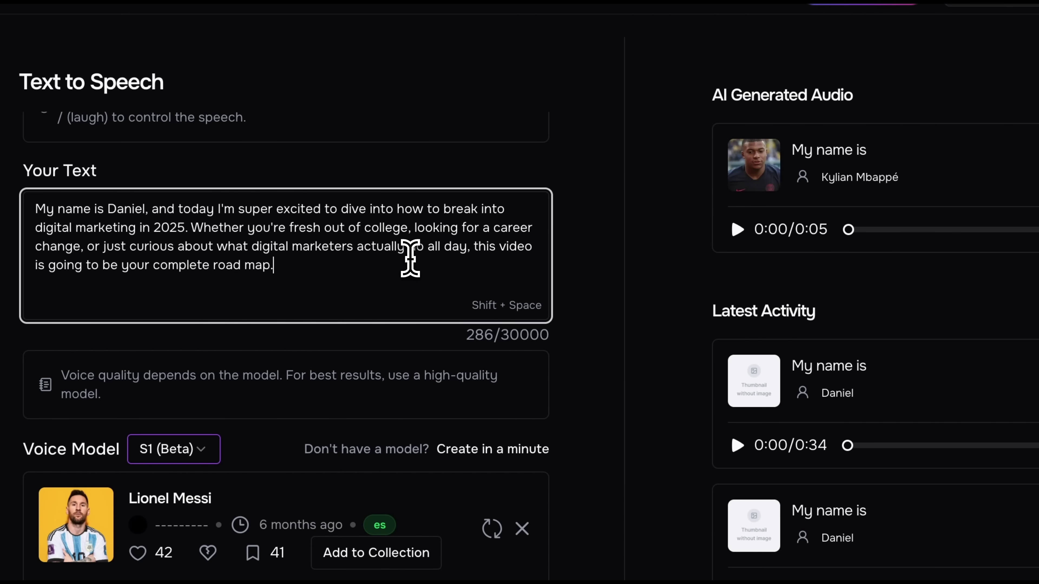
{"action": "key", "text": "shift+space"}
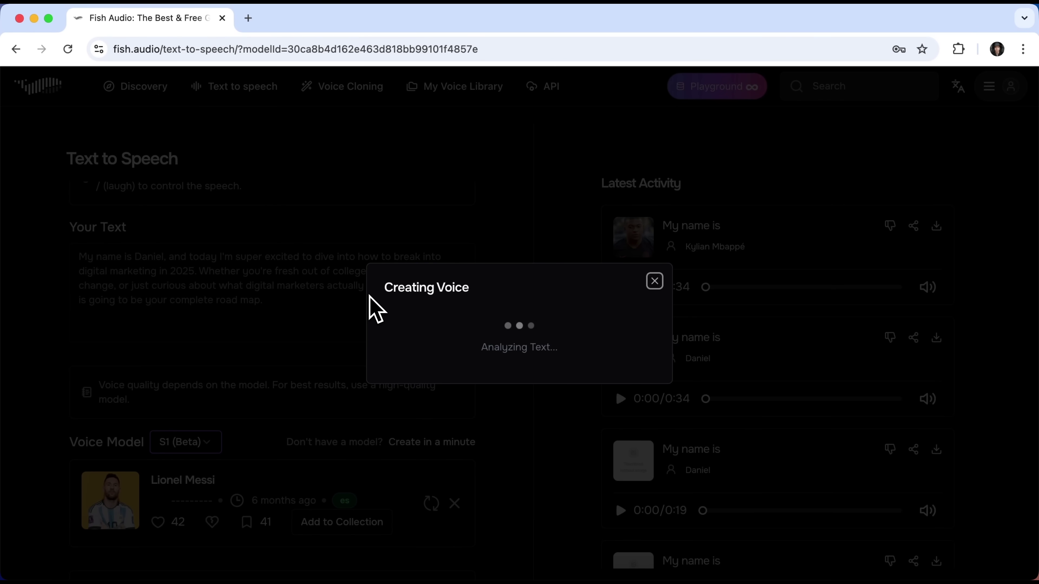